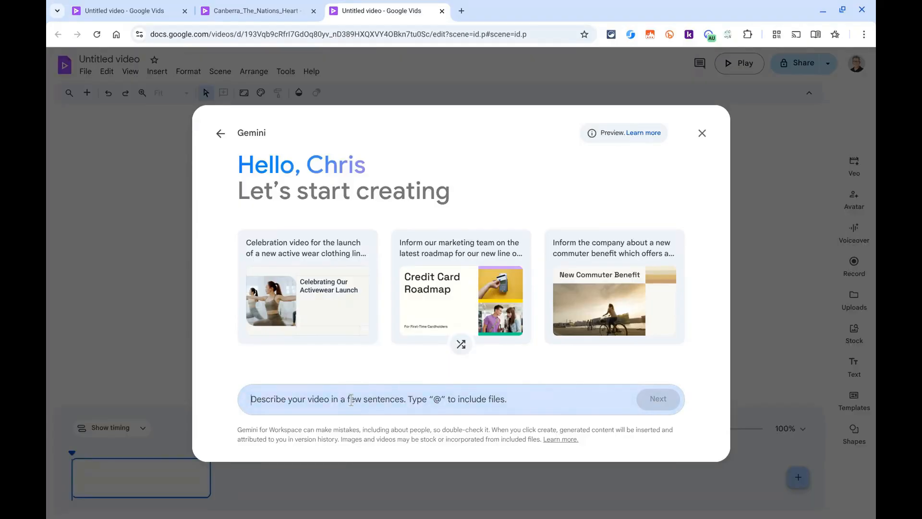
Generate a video outline from the copied teacher prompt about reptiles for an Australian year 5 class, focusing on features of snakes, lizards and turtles.
{"action": "left_click", "coordinate": [351, 400]}
{"action": "key", "text": "super+v"}
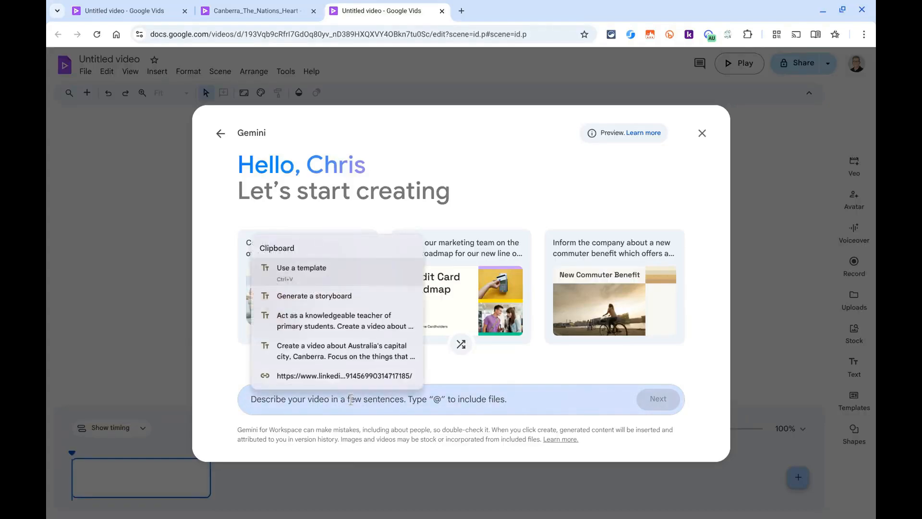
{"action": "left_click", "coordinate": [344, 326]}
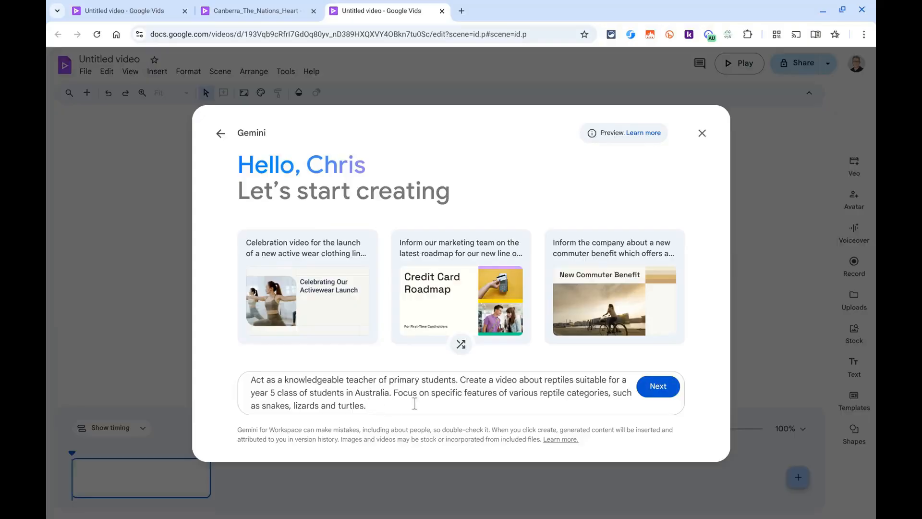
{"action": "type", "text": "@"}
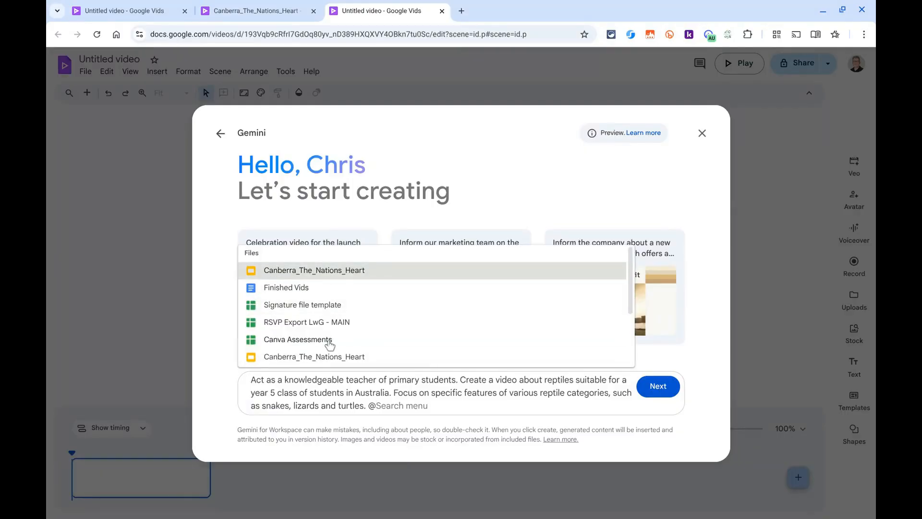
{"action": "key", "text": "BackSpace"}
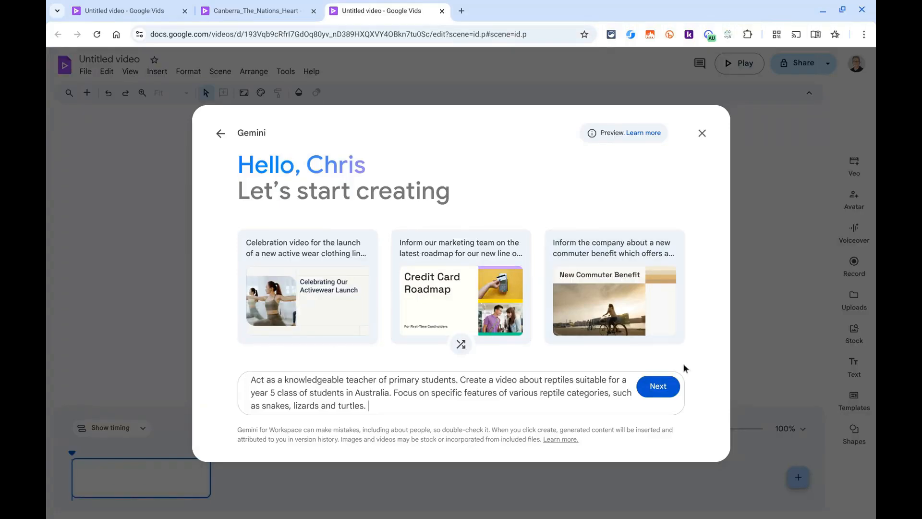
{"action": "left_click", "coordinate": [658, 386]}
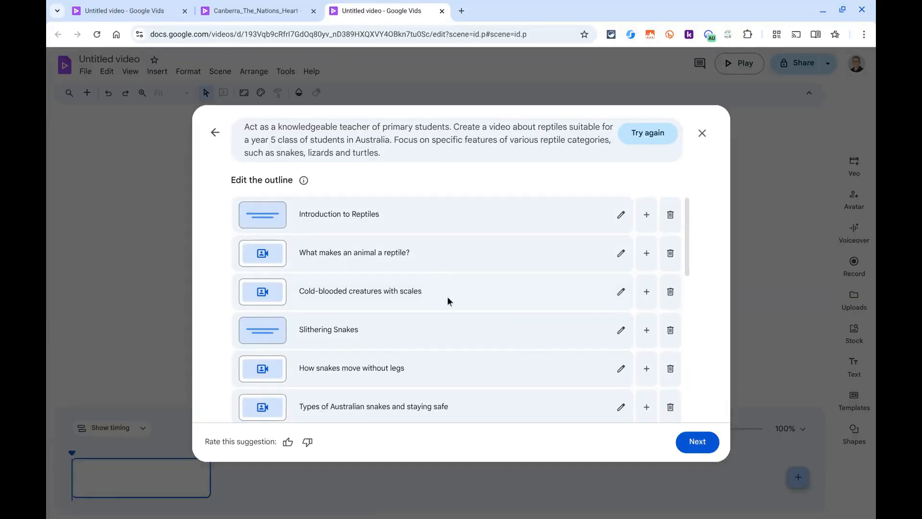
Review the whole generated reptile outline and accept it without edits to continue to the design choice.
{"action": "scroll", "coordinate": [446, 326], "scroll_direction": "down", "scroll_amount": 3}
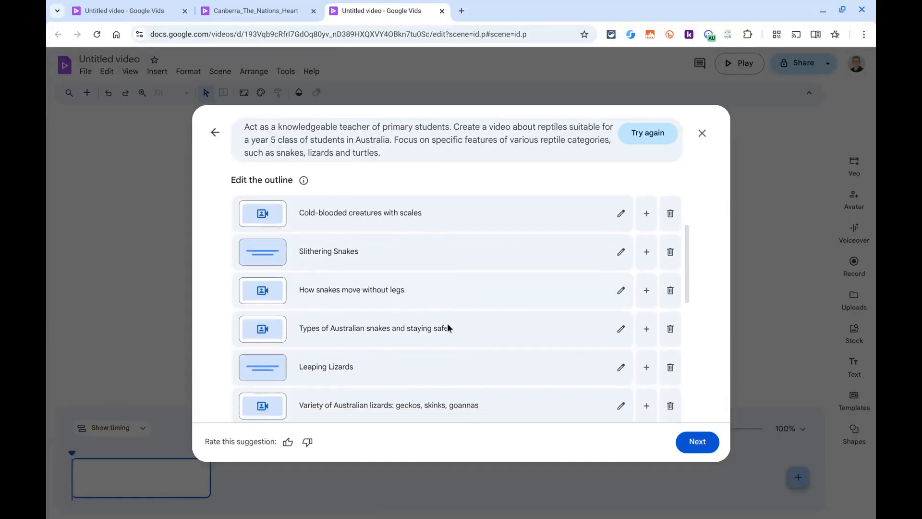
{"action": "scroll", "coordinate": [447, 328], "scroll_direction": "down", "scroll_amount": 5}
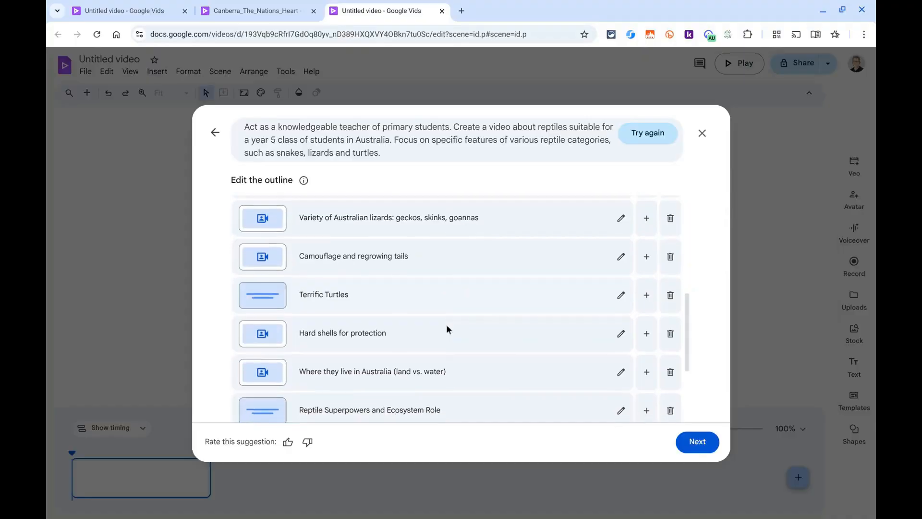
{"action": "scroll", "coordinate": [445, 324], "scroll_direction": "down", "scroll_amount": 2}
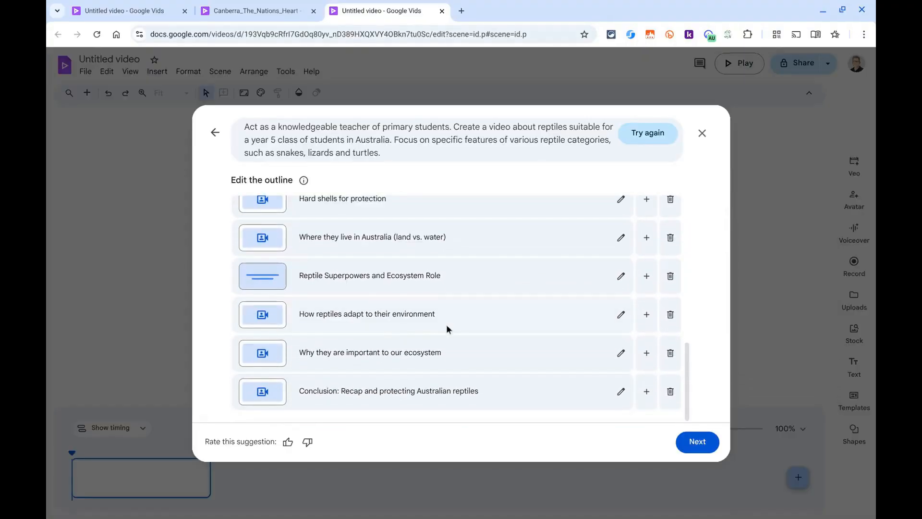
{"action": "scroll", "coordinate": [446, 329], "scroll_direction": "up", "scroll_amount": 10}
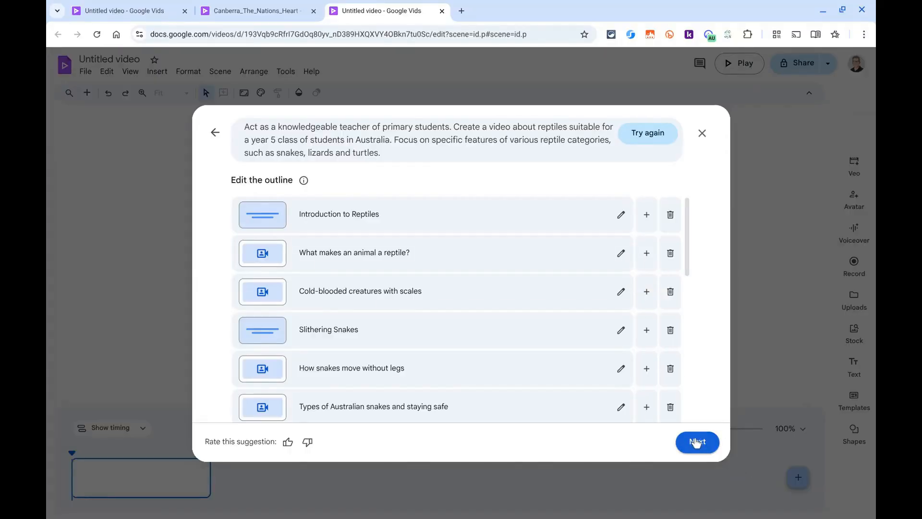
{"action": "left_click", "coordinate": [697, 441]}
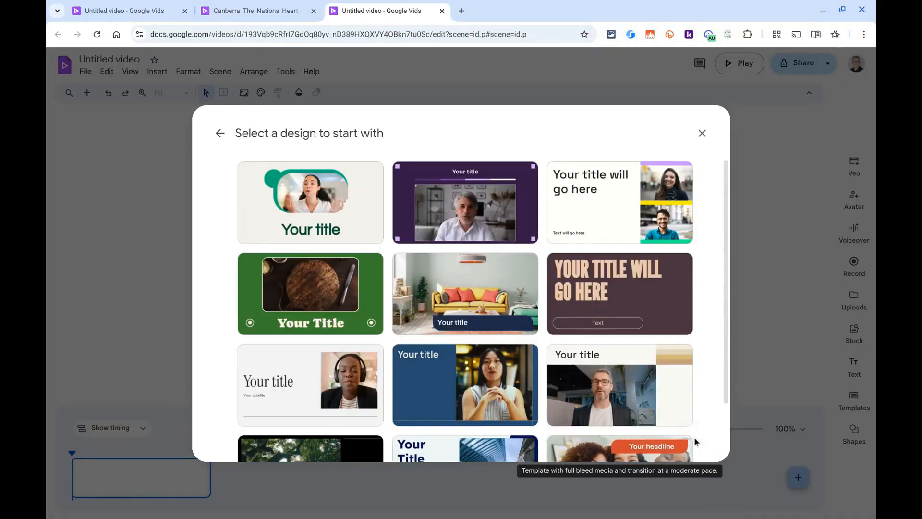
Create the draft video with the dark blue and white living-room design and dismiss the feedback request.
{"action": "scroll", "coordinate": [647, 394], "scroll_direction": "down", "scroll_amount": 2}
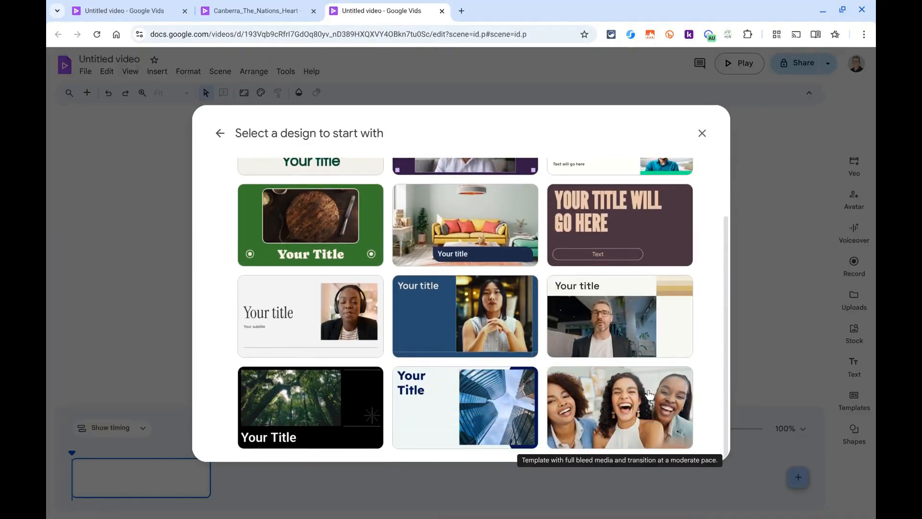
{"action": "scroll", "coordinate": [649, 394], "scroll_direction": "up", "scroll_amount": 2}
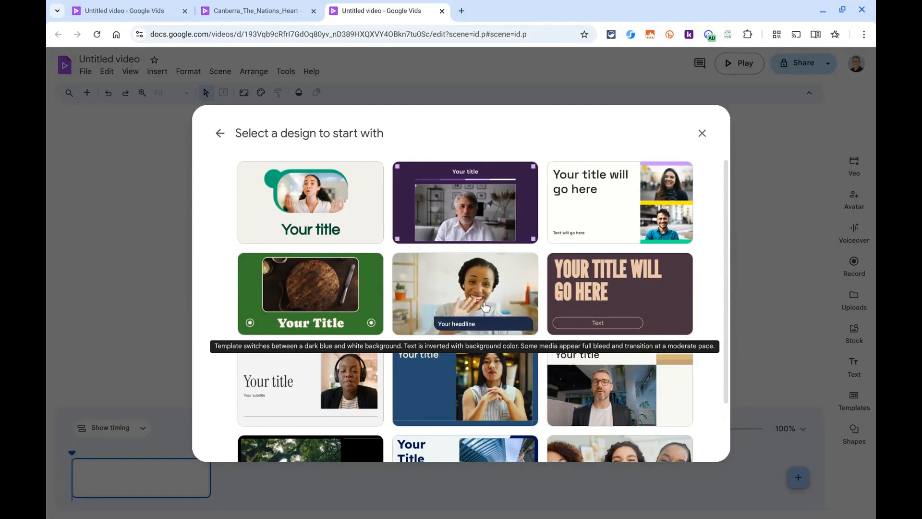
{"action": "left_click", "coordinate": [456, 284]}
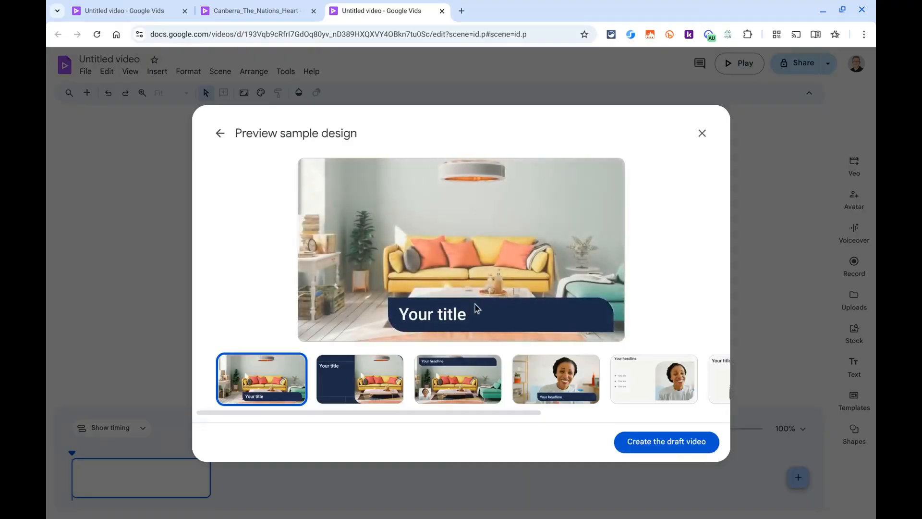
{"action": "left_click", "coordinate": [664, 447]}
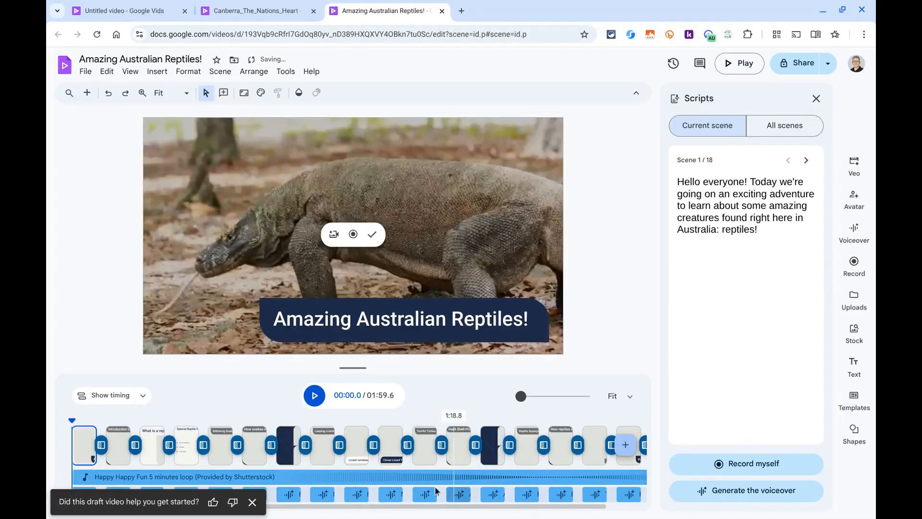
{"action": "left_click", "coordinate": [252, 502]}
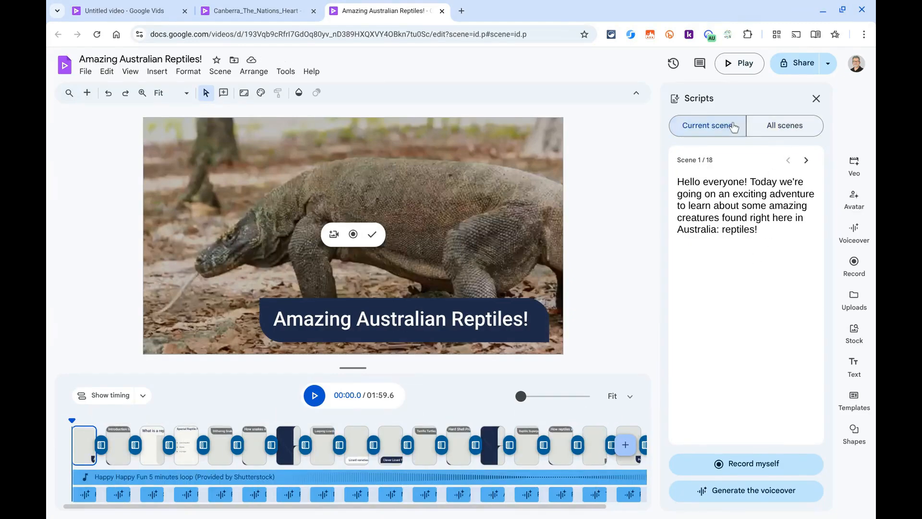
Read through the scripts of all scenes, then close the scripts view.
{"action": "left_click", "coordinate": [773, 128]}
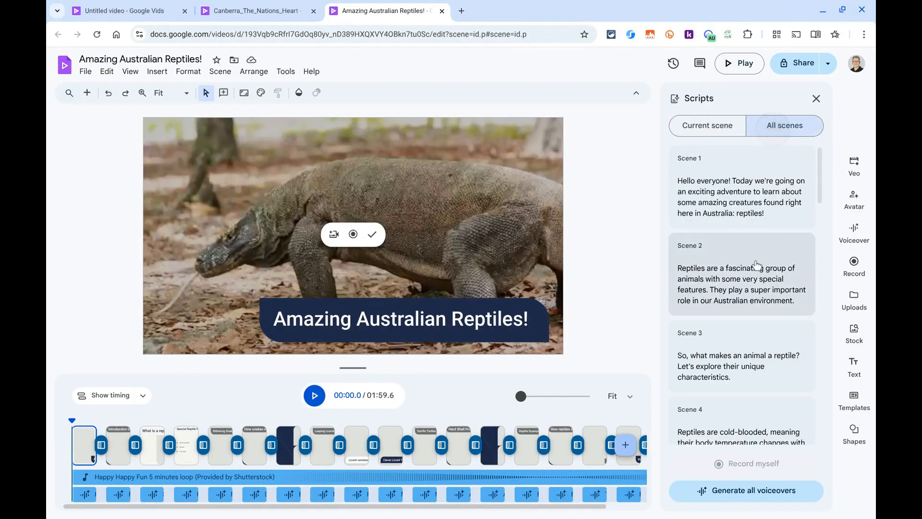
{"action": "scroll", "coordinate": [757, 264], "scroll_direction": "down", "scroll_amount": 10}
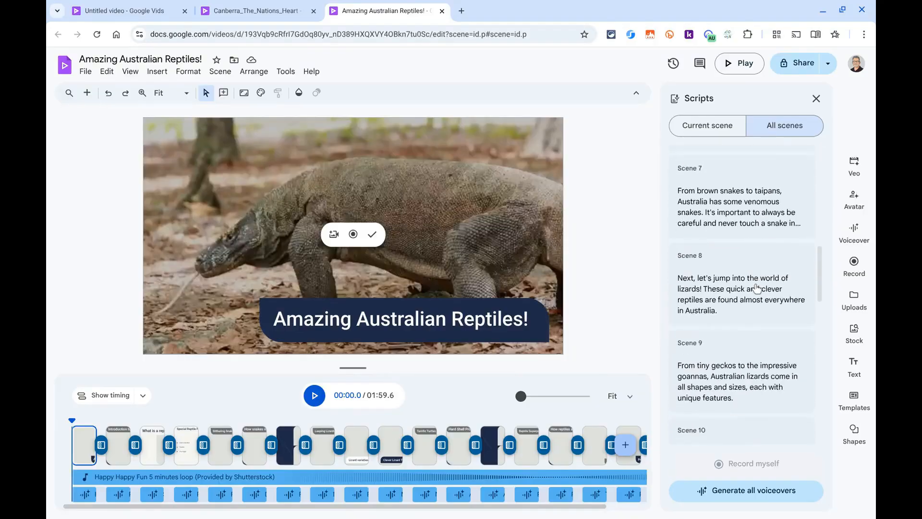
{"action": "scroll", "coordinate": [758, 288], "scroll_direction": "down", "scroll_amount": 3}
{"action": "scroll", "coordinate": [757, 288], "scroll_direction": "up", "scroll_amount": 2}
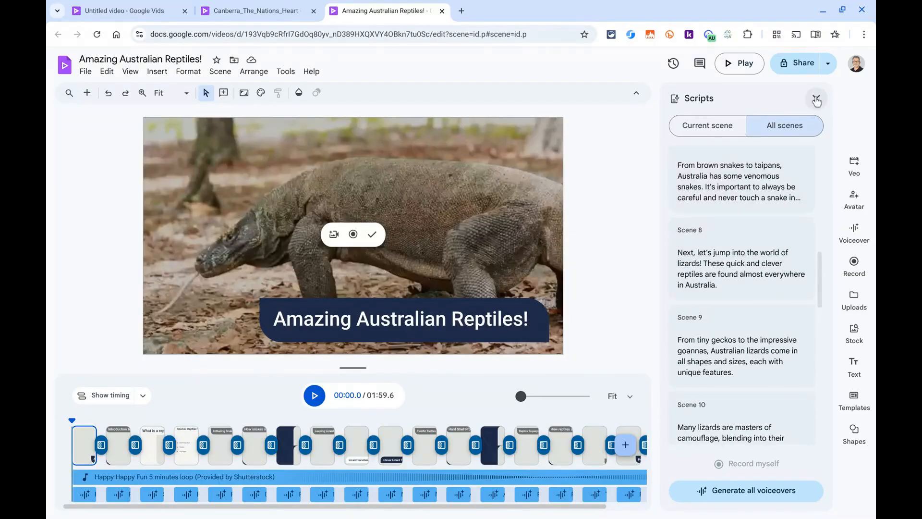
{"action": "left_click", "coordinate": [816, 99]}
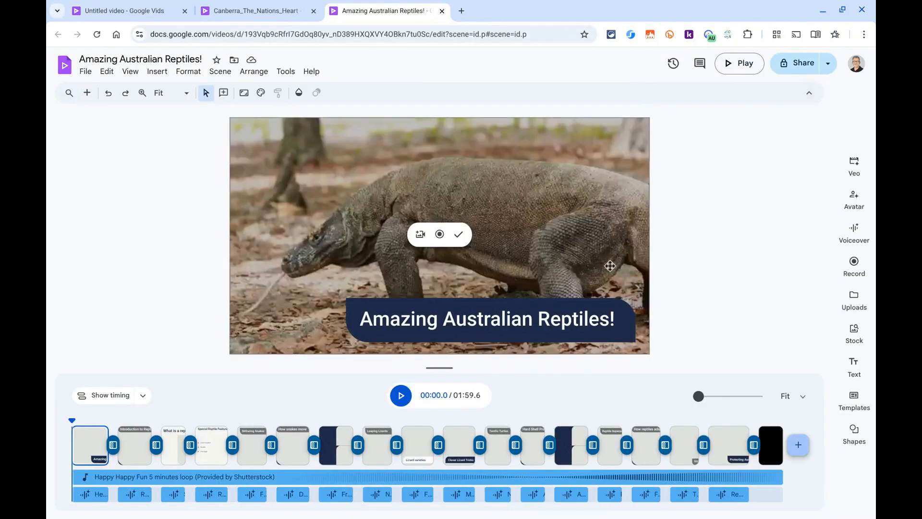
Play the draft video from the start and pause it in the Special Reptile Features scene.
{"action": "left_click", "coordinate": [402, 397]}
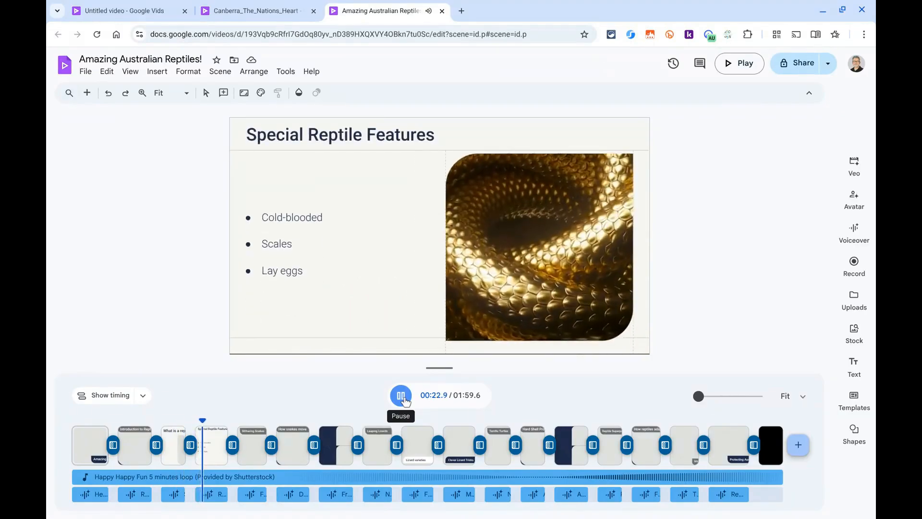
{"action": "left_click", "coordinate": [401, 396]}
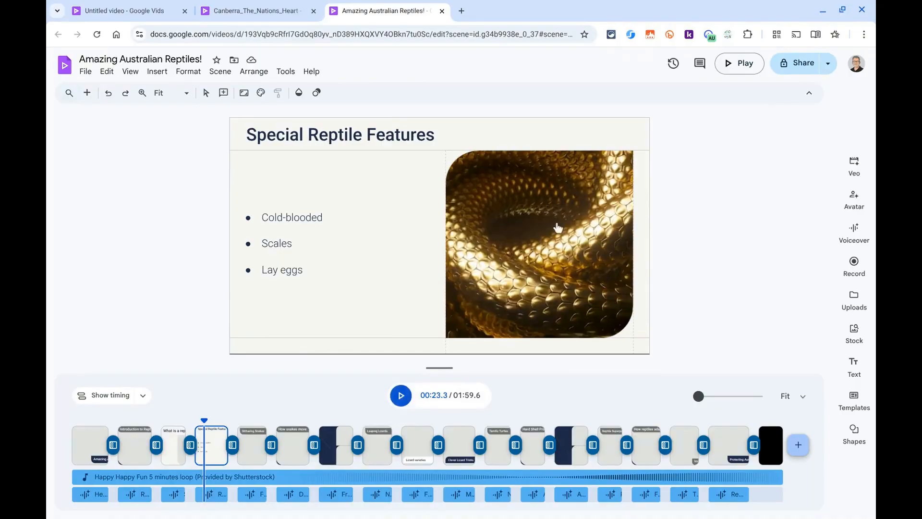
Examine the media replacement options for the clip in the "What is a reptile?" scene without replacing it.
{"action": "left_click", "coordinate": [179, 441]}
{"action": "left_click", "coordinate": [177, 441]}
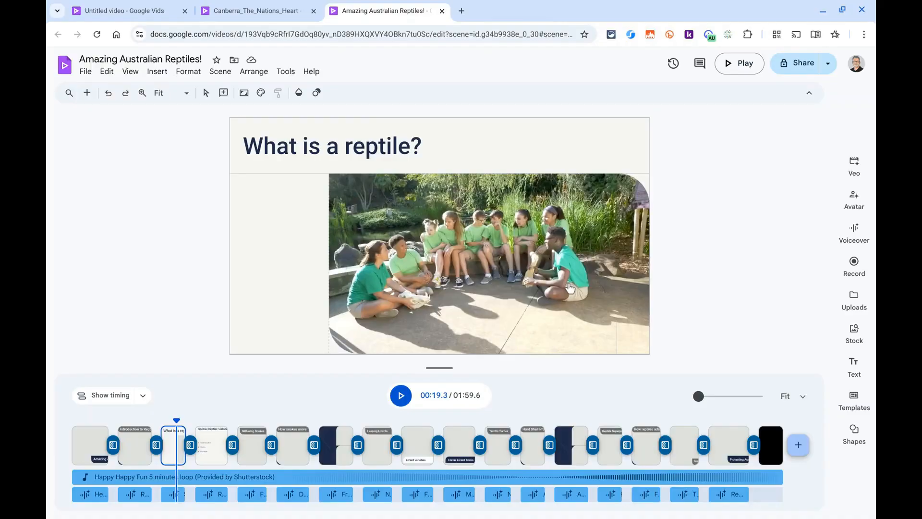
{"action": "left_click", "coordinate": [502, 259]}
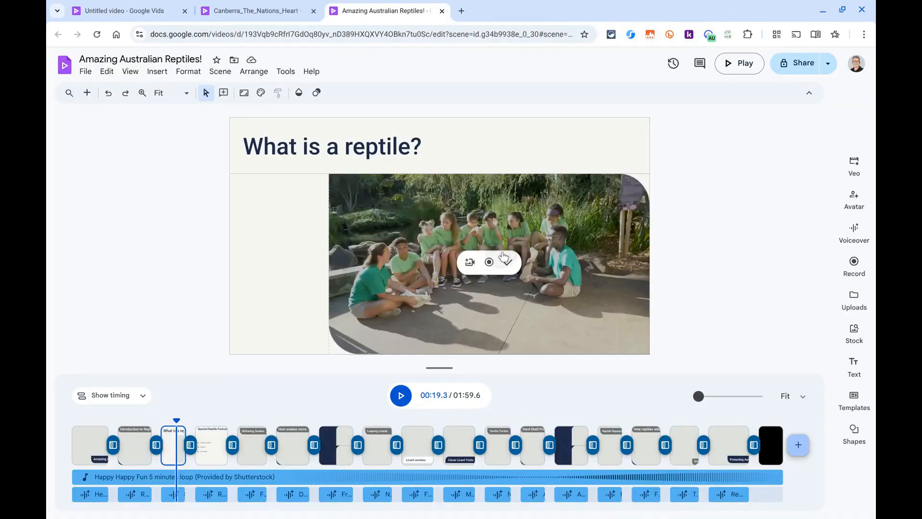
{"action": "left_click", "coordinate": [469, 263]}
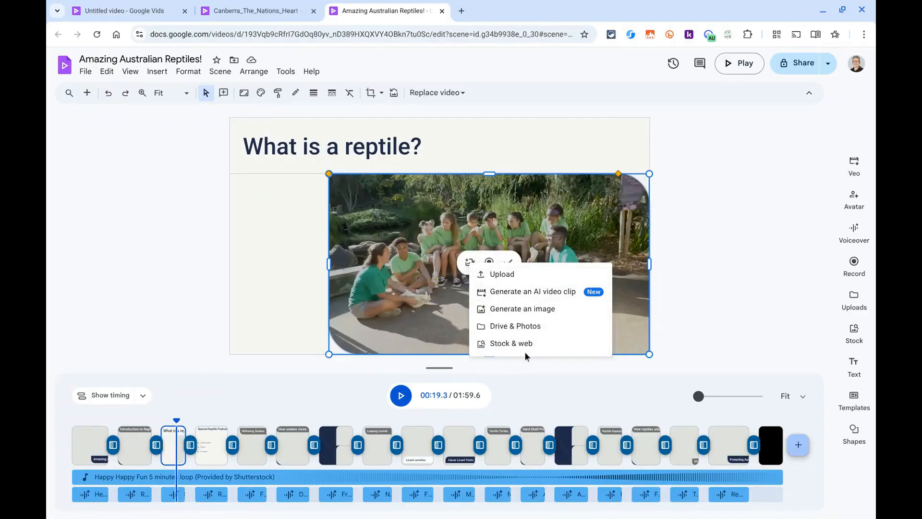
{"action": "left_click", "coordinate": [682, 217]}
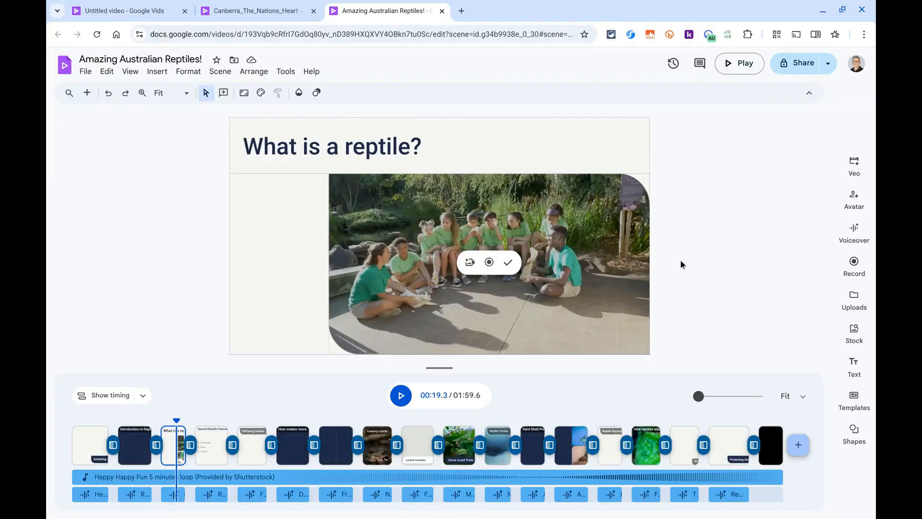
Start a new, separate video from the current reptile project.
{"action": "left_click", "coordinate": [86, 71]}
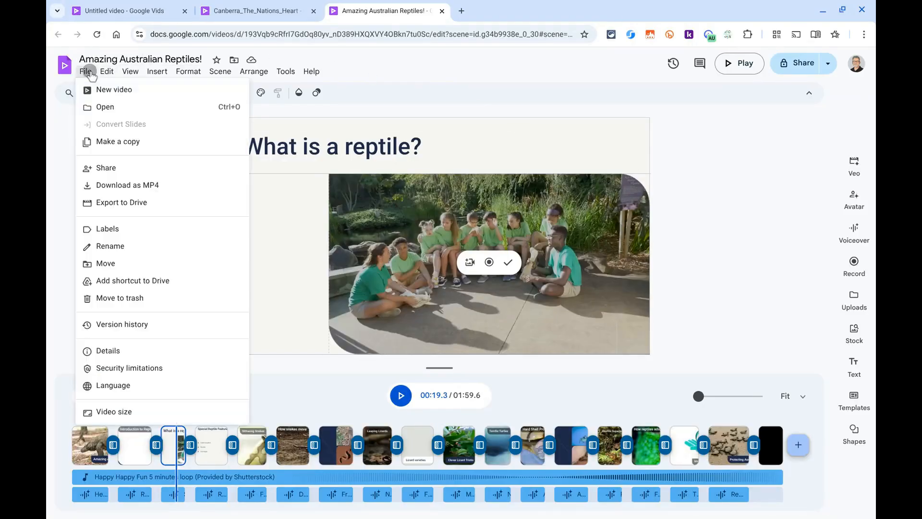
{"action": "left_click", "coordinate": [96, 90]}
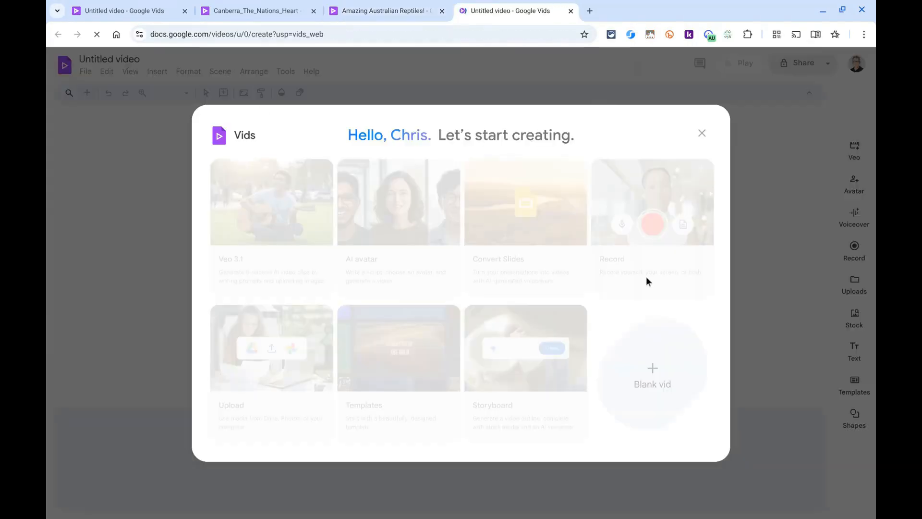